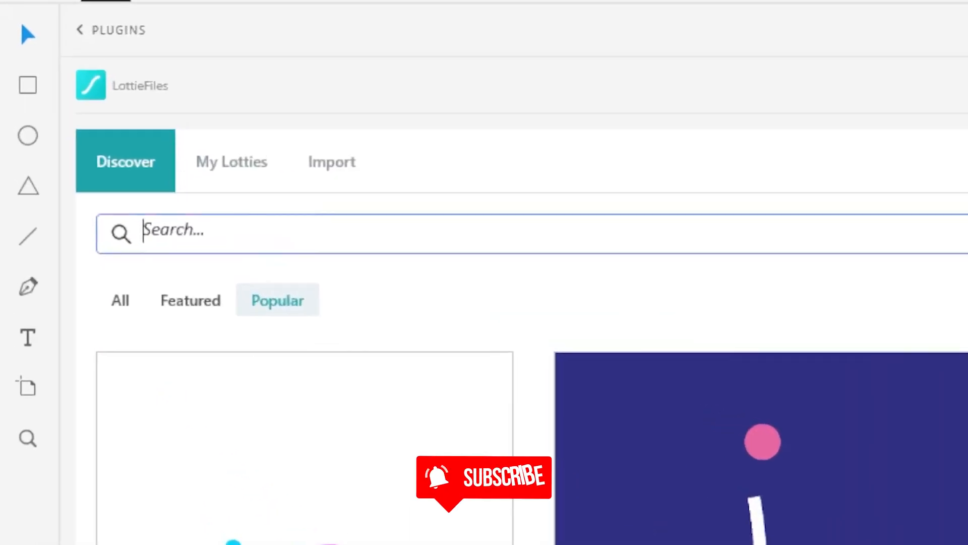
- Search the LottieFiles library for Checkout animations and browse the results to the following page
{"action": "type", "text": "Checkout"}
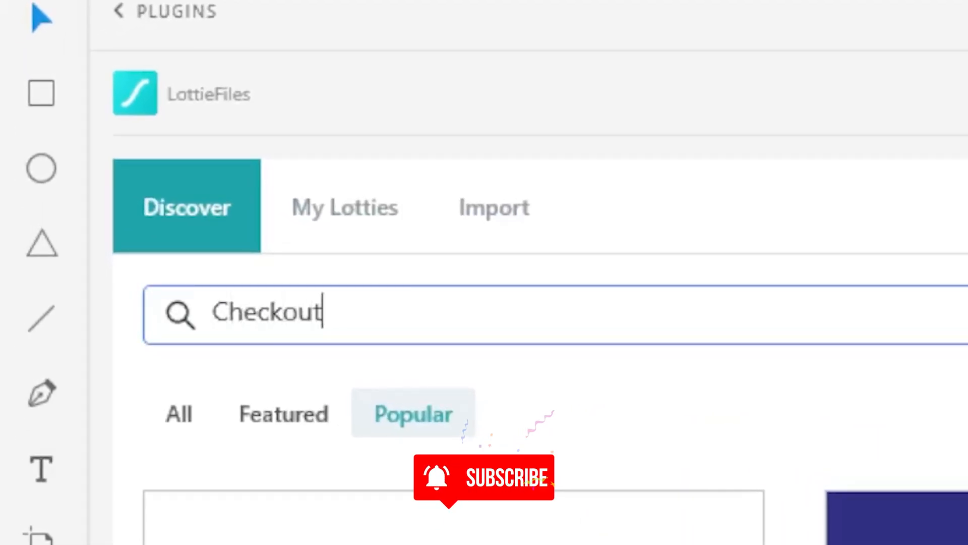
{"action": "key", "text": "Return"}
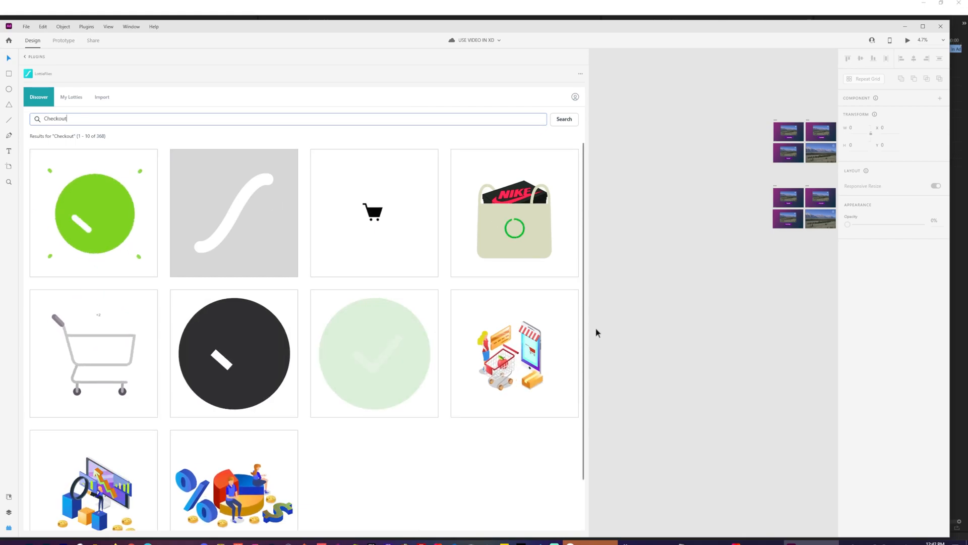
{"action": "scroll", "coordinate": [582, 400], "scroll_direction": "down", "scroll_amount": 2}
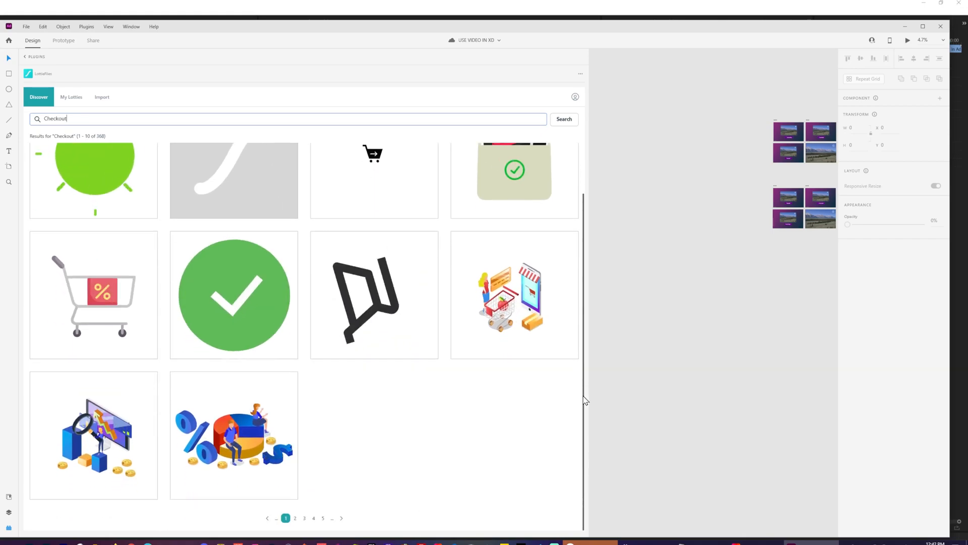
{"action": "left_click", "coordinate": [341, 524]}
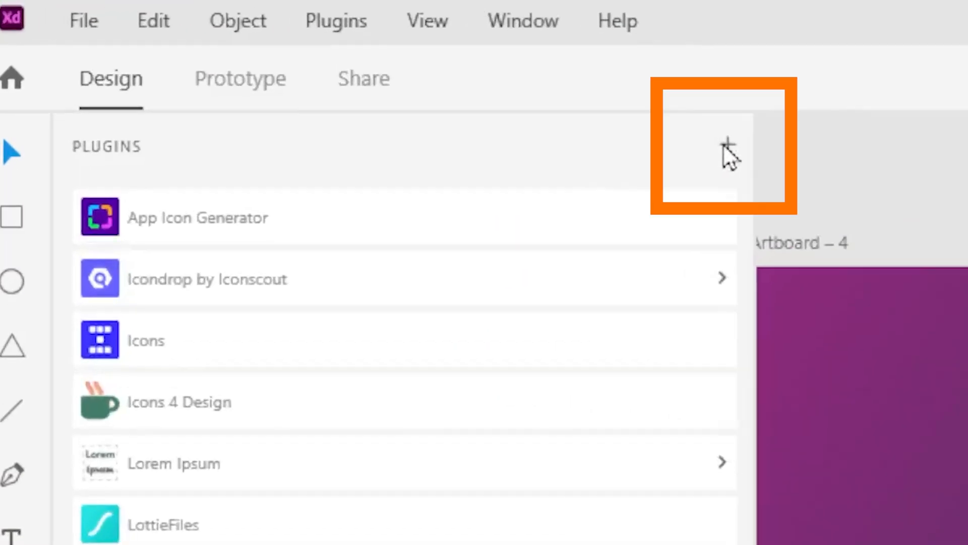
- Go to the plugin marketplace in Creative Cloud Desktop and search it for Lottie
{"action": "left_click", "coordinate": [726, 147]}
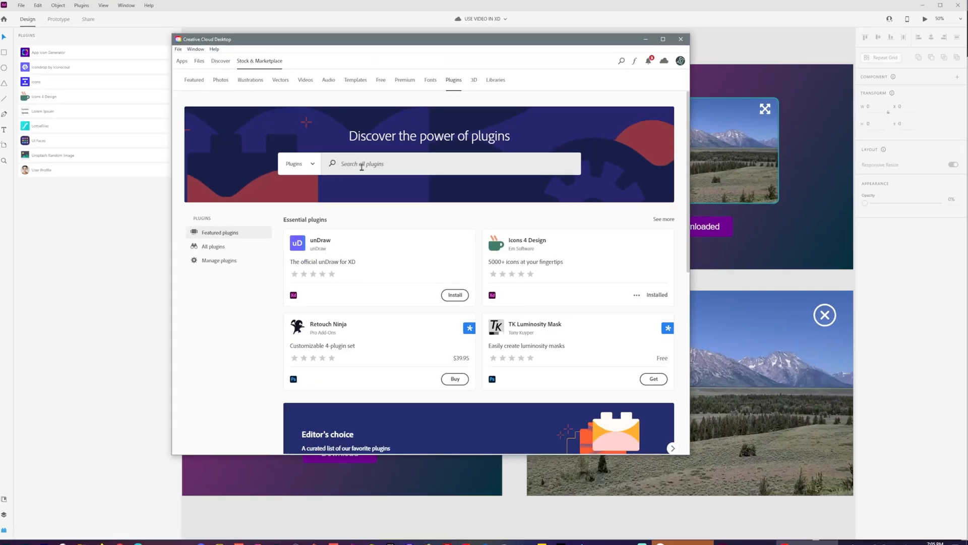
{"action": "left_click", "coordinate": [362, 167]}
{"action": "type", "text": "Lotti"}
{"action": "type", "text": "e"}
{"action": "key", "text": "Return"}
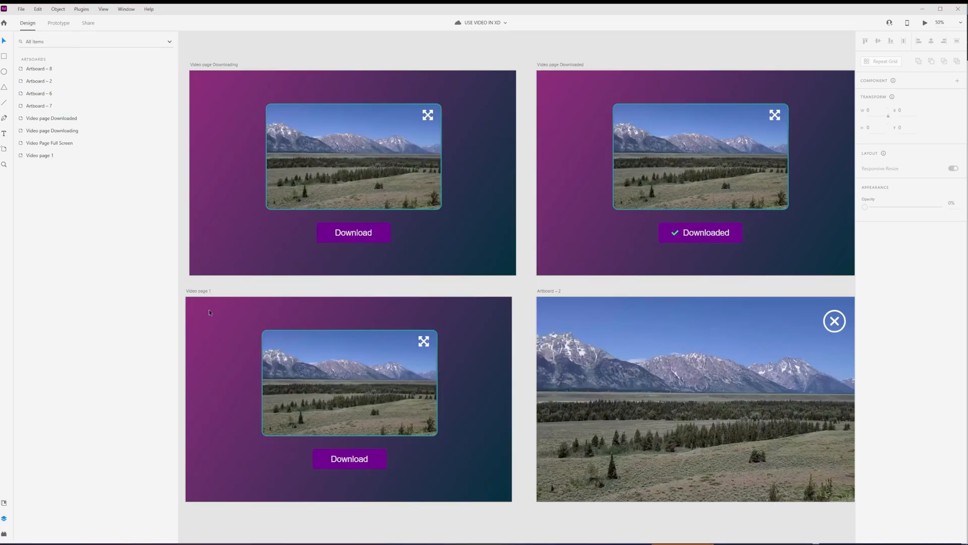
- Add a new state named Downloading to the main component of the download button on Video page 1
{"action": "left_click", "coordinate": [204, 292]}
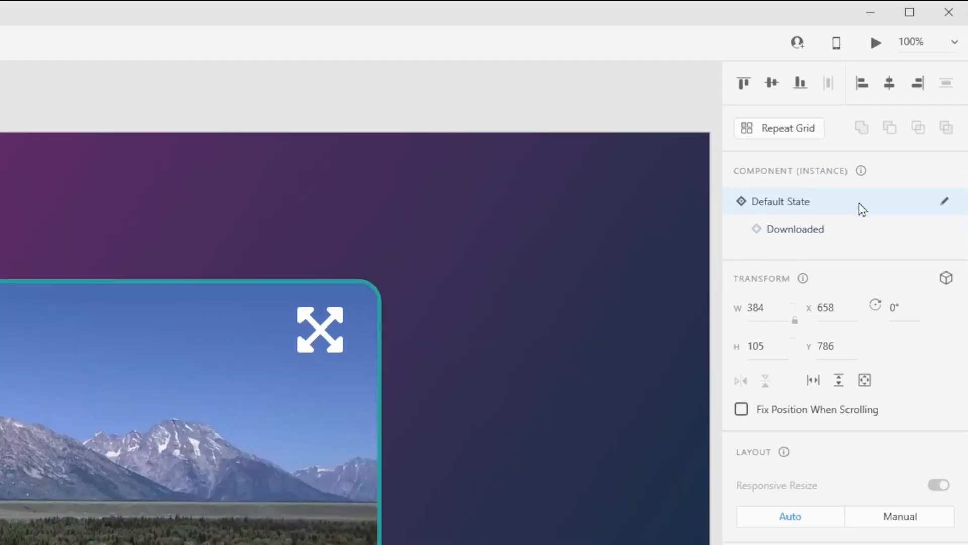
{"action": "left_click", "coordinate": [945, 202]}
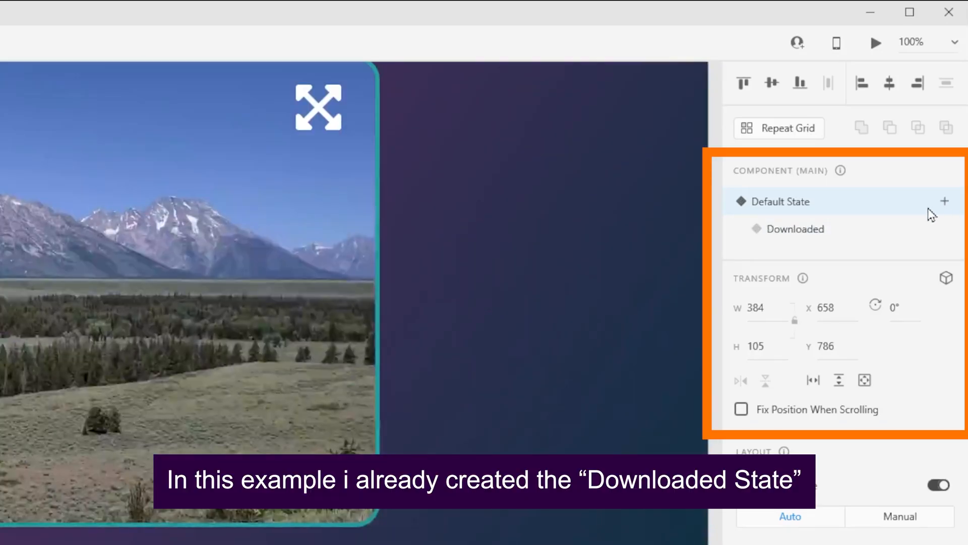
{"action": "left_click", "coordinate": [944, 203]}
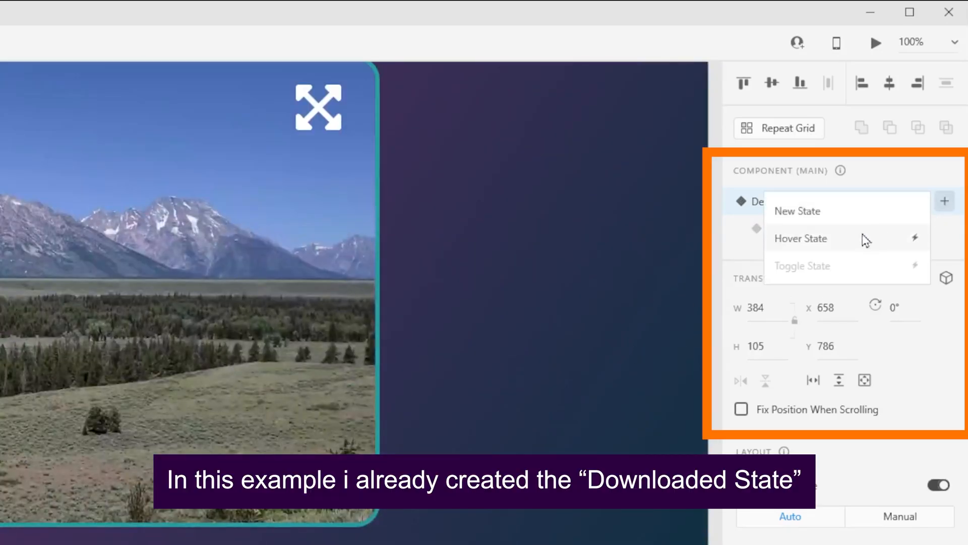
{"action": "left_click", "coordinate": [823, 217]}
{"action": "type", "text": "Downloading"}
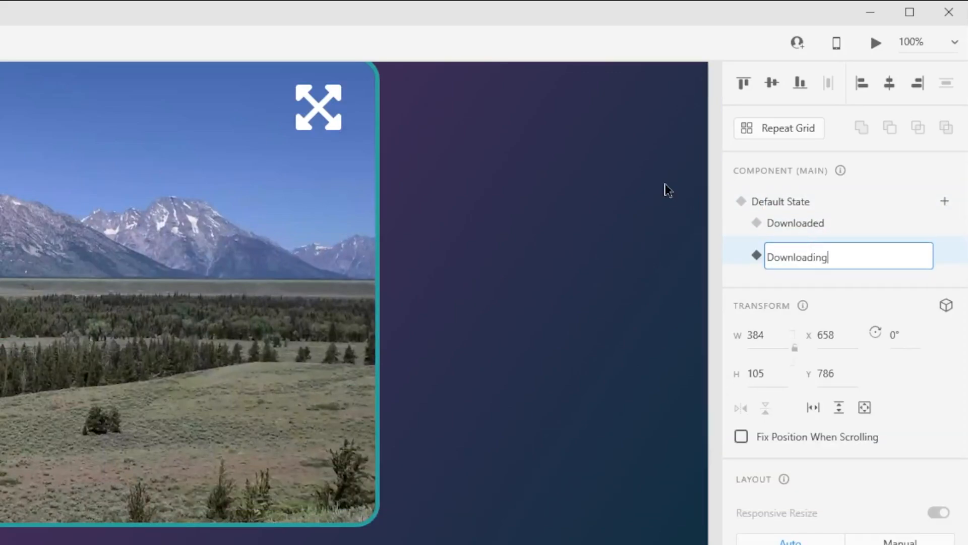
{"action": "key", "text": "Return"}
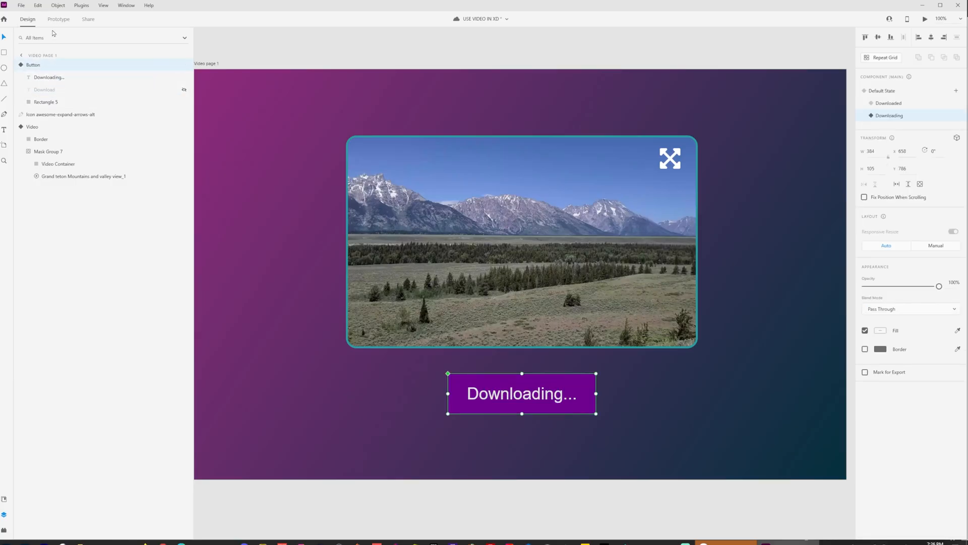
- In Prototype mode, compare the button's Downloaded and Downloading states and select the Downloading... text inside the component
{"action": "left_click", "coordinate": [58, 20]}
{"action": "left_click", "coordinate": [894, 62]}
{"action": "left_click", "coordinate": [892, 75]}
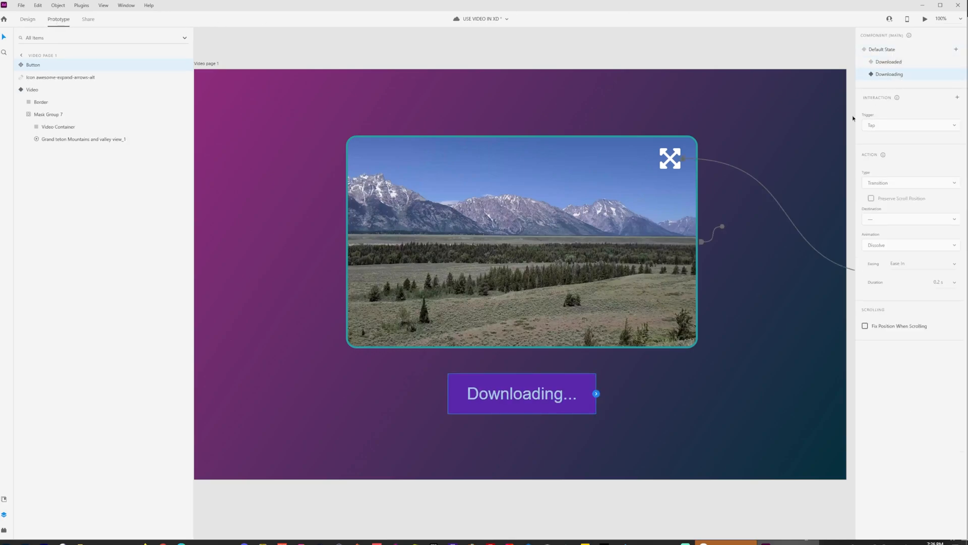
{"action": "left_click", "coordinate": [900, 63]}
{"action": "left_click", "coordinate": [899, 75]}
{"action": "left_click", "coordinate": [21, 65]}
{"action": "left_click", "coordinate": [56, 79]}
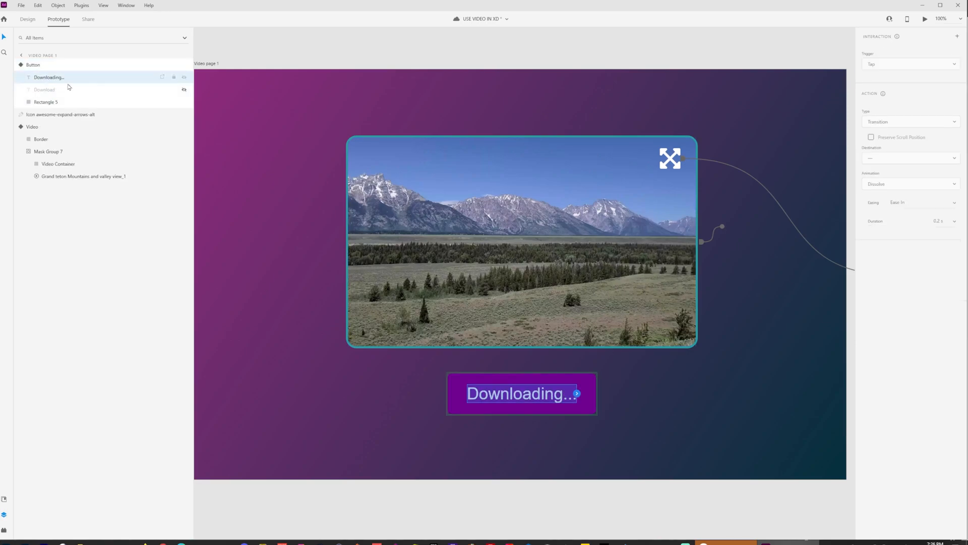
- Search the LottieFiles library for downloading and open the third animation in the first row of results
{"action": "left_click", "coordinate": [4, 529]}
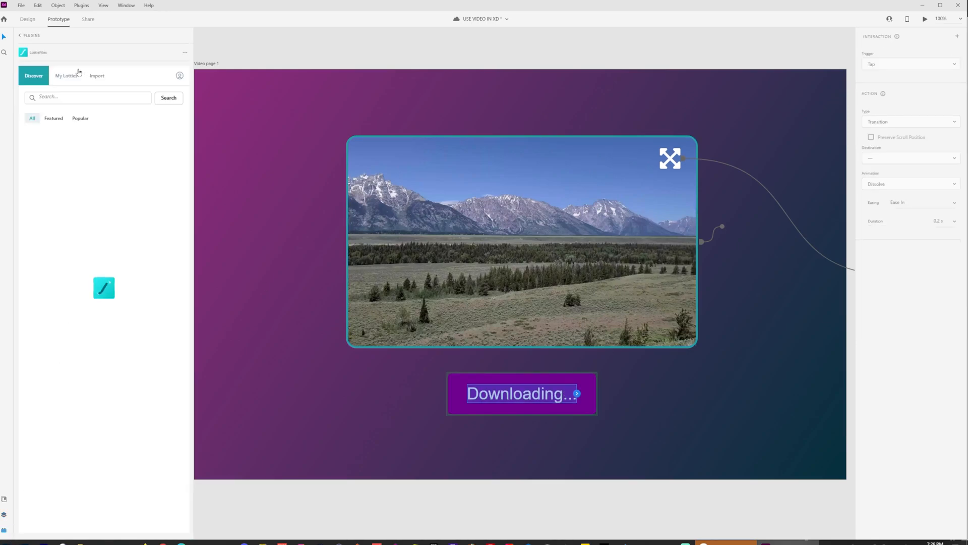
{"action": "left_click", "coordinate": [62, 96]}
{"action": "type", "text": "downloading"}
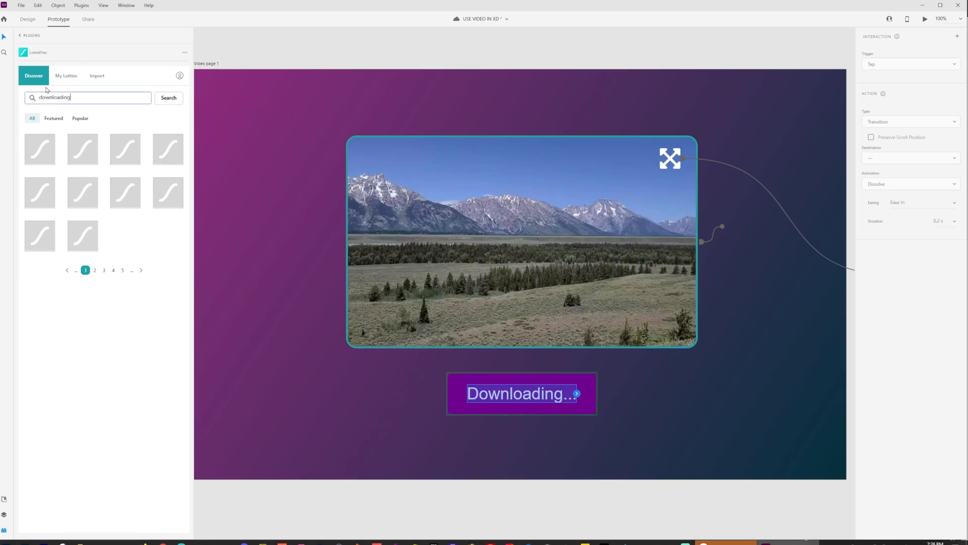
{"action": "key", "text": "Return"}
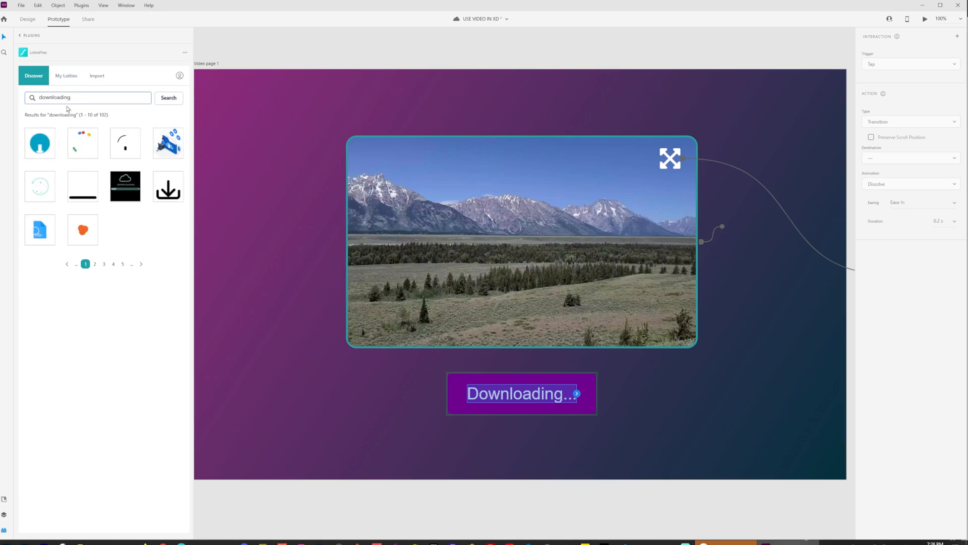
{"action": "left_click", "coordinate": [130, 147]}
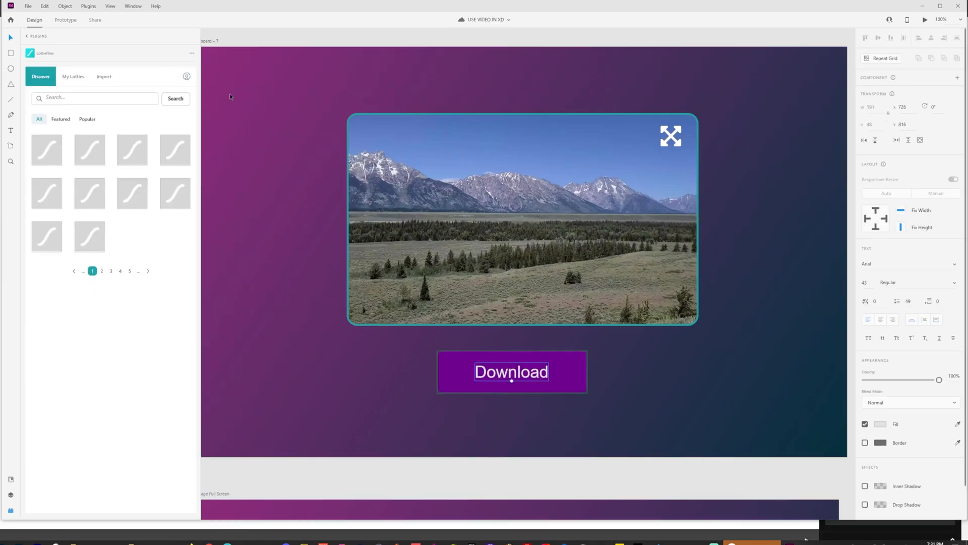
- Update the download-arrow animation in the Lottie editor and insert it into the artboard as a Lottie
{"action": "left_click", "coordinate": [74, 78]}
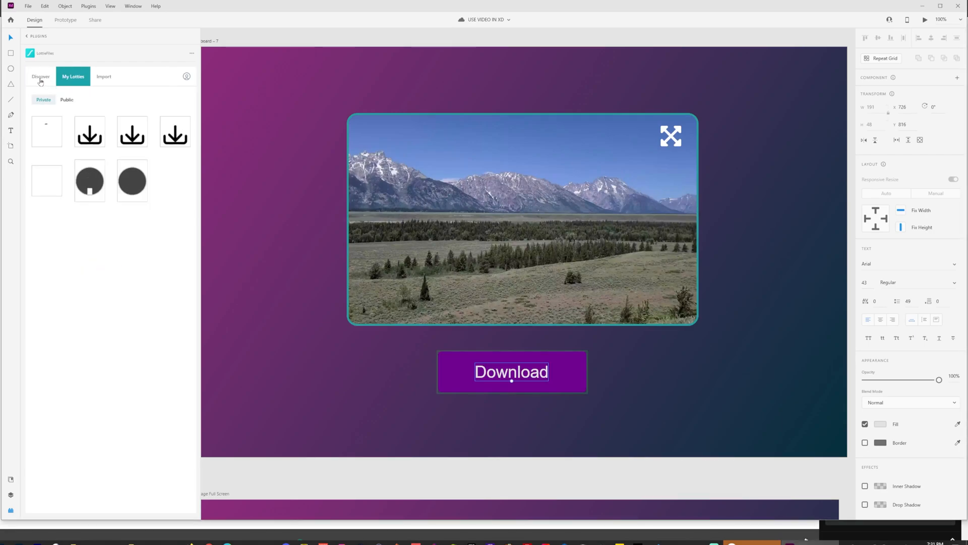
{"action": "left_click", "coordinate": [101, 80]}
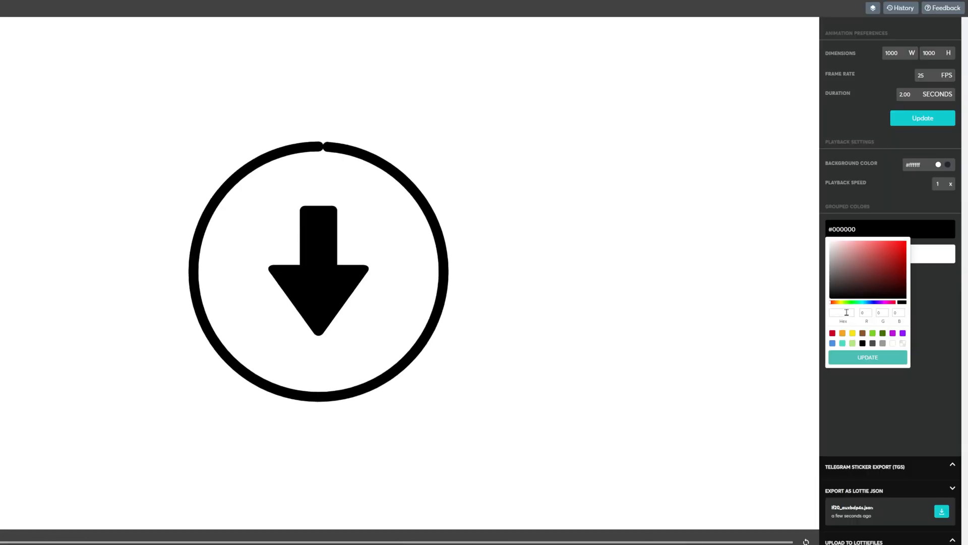
{"action": "left_click", "coordinate": [923, 119]}
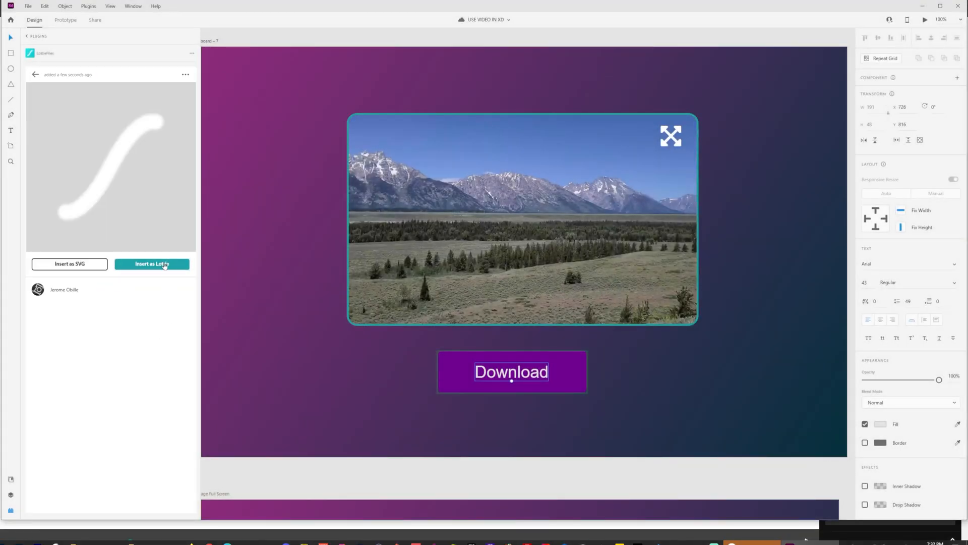
{"action": "left_click", "coordinate": [162, 265]}
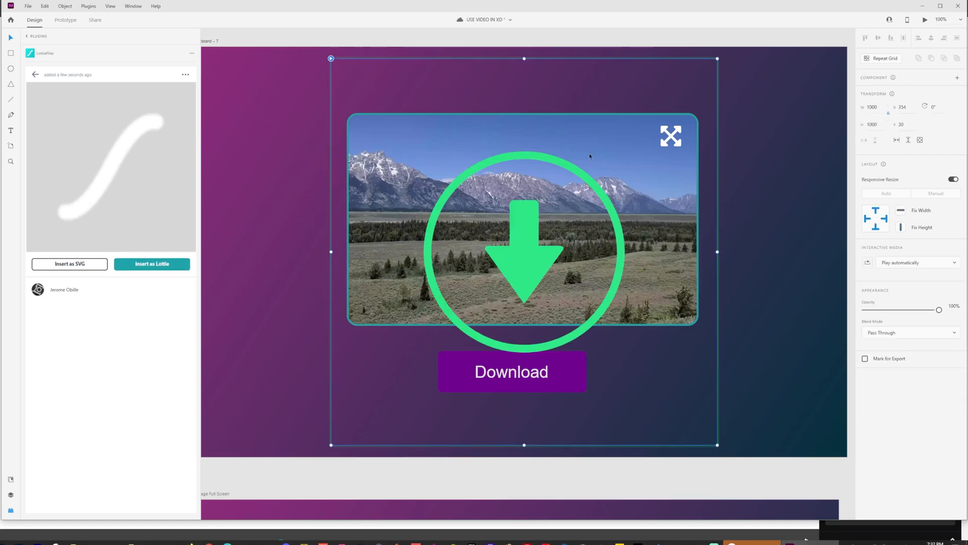
- Shift the inserted animation toward the Download button and rename its layer Downloading animation
{"action": "left_click_drag", "start_coordinate": [548, 74], "coordinate": [512, 94]}
{"action": "left_click", "coordinate": [11, 495]}
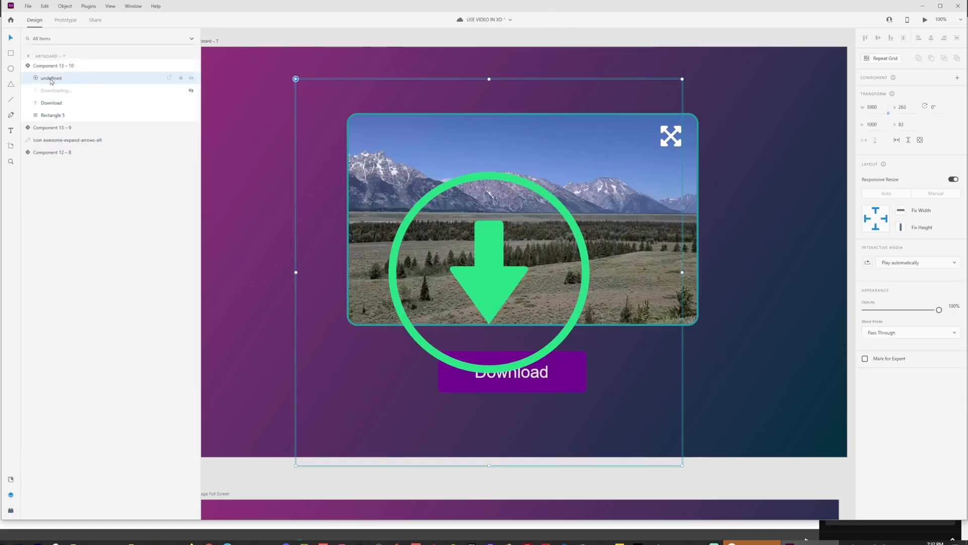
{"action": "right_click", "coordinate": [53, 79]}
{"action": "left_click", "coordinate": [65, 153]}
{"action": "type", "text": "Downloading animat"}
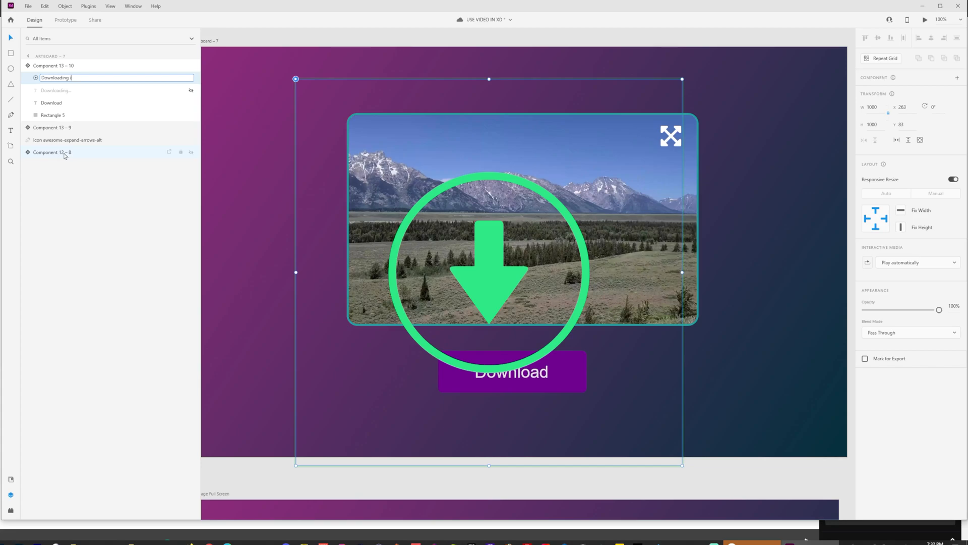
{"action": "type", "text": "ion"}
{"action": "key", "text": "Return"}
- Shrink the animation to about 88 by 88 and place it in the button just before the Download text
{"action": "left_click_drag", "start_coordinate": [683, 79], "coordinate": [528, 374]}
{"action": "left_click", "coordinate": [504, 373], "text": "shift"}
{"action": "key", "text": "ctrl+g"}
{"action": "left_click", "coordinate": [572, 381], "text": "shift"}
{"action": "left_click", "coordinate": [637, 443]}
{"action": "left_click", "coordinate": [529, 373]}
{"action": "left_click", "coordinate": [638, 434]}
{"action": "left_click", "coordinate": [637, 433]}
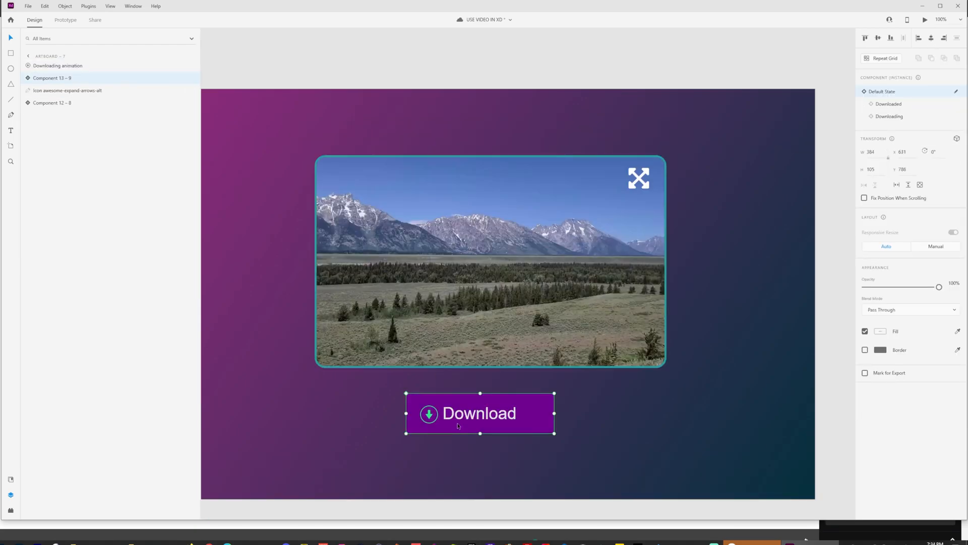
- Move the download animation out of the button's Default State and into its Downloading state
{"action": "double_click", "coordinate": [429, 414]}
{"action": "key", "text": "Delete"}
{"action": "left_click", "coordinate": [482, 417]}
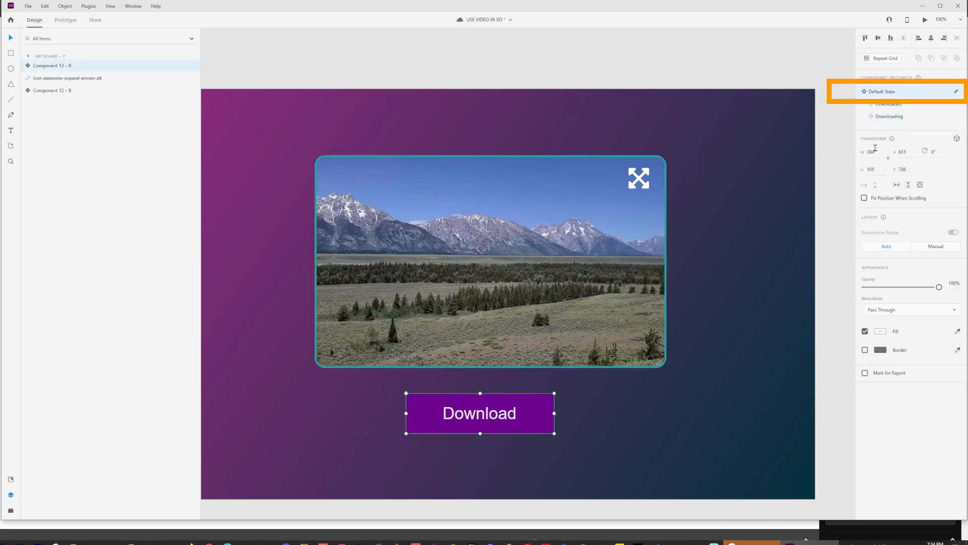
{"action": "left_click", "coordinate": [894, 117]}
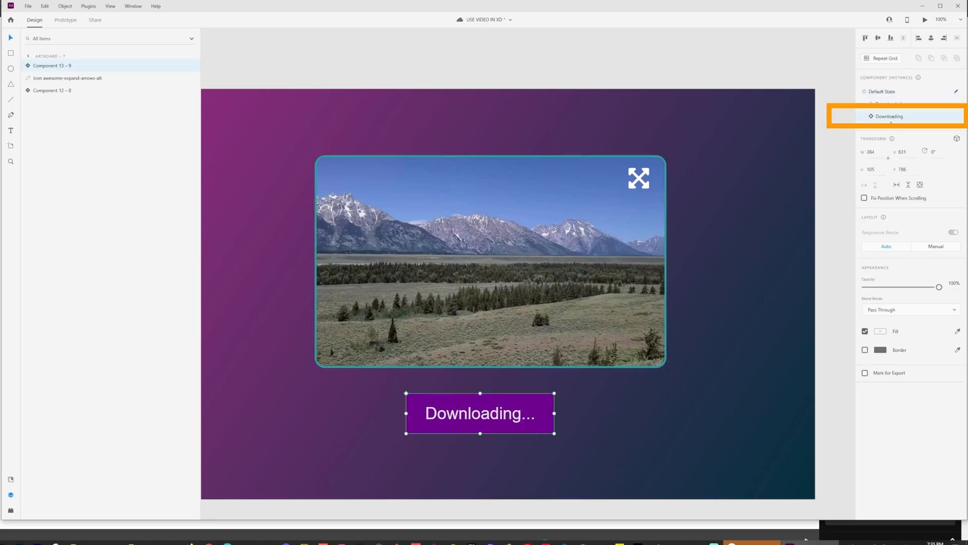
{"action": "double_click", "coordinate": [502, 414]}
{"action": "key", "text": "ctrl+v"}
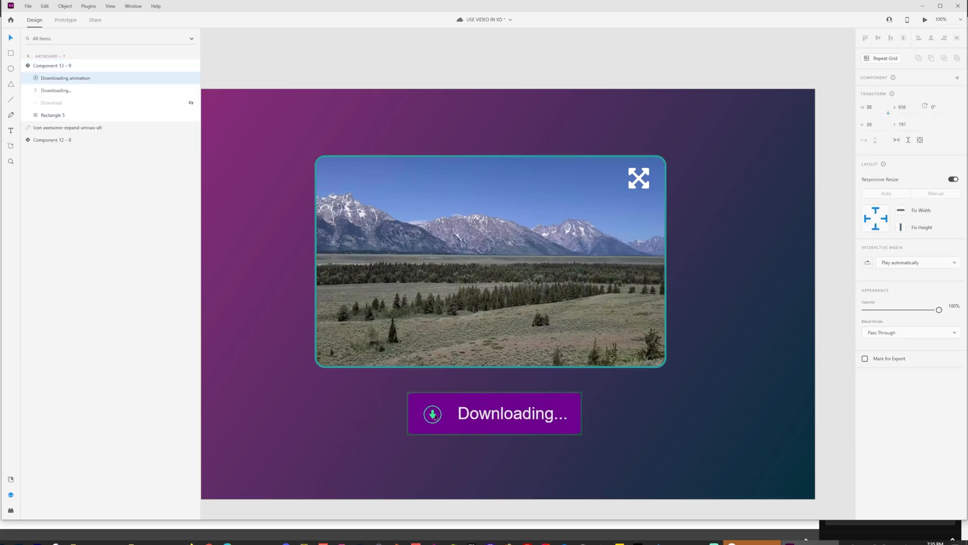
- Nudge the animation and the Downloading... text so they sit close together, vertically aligned inside the button
{"action": "key", "text": "Up"}
{"action": "key", "text": "Up"}
{"action": "key", "text": "Up"}
{"action": "left_click", "coordinate": [636, 404]}
{"action": "left_click", "coordinate": [547, 412]}
{"action": "left_click", "coordinate": [619, 403]}
{"action": "left_click_drag", "start_coordinate": [548, 411], "coordinate": [545, 411]}
{"action": "left_click", "coordinate": [529, 391]}
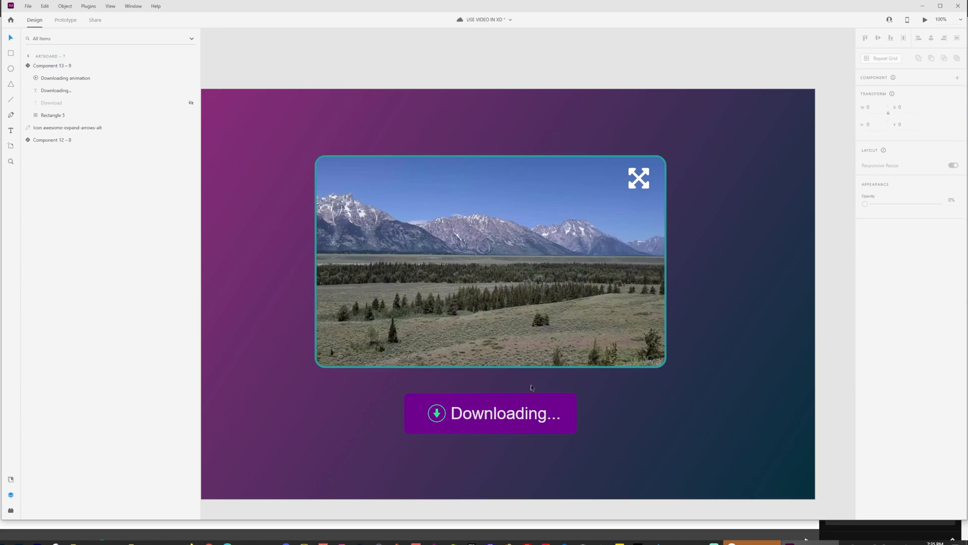
- In Prototype mode, set the interaction trigger of the Downloading animation layer to End of Playback
{"action": "scroll", "coordinate": [546, 395], "scroll_direction": "down", "scroll_amount": 5}
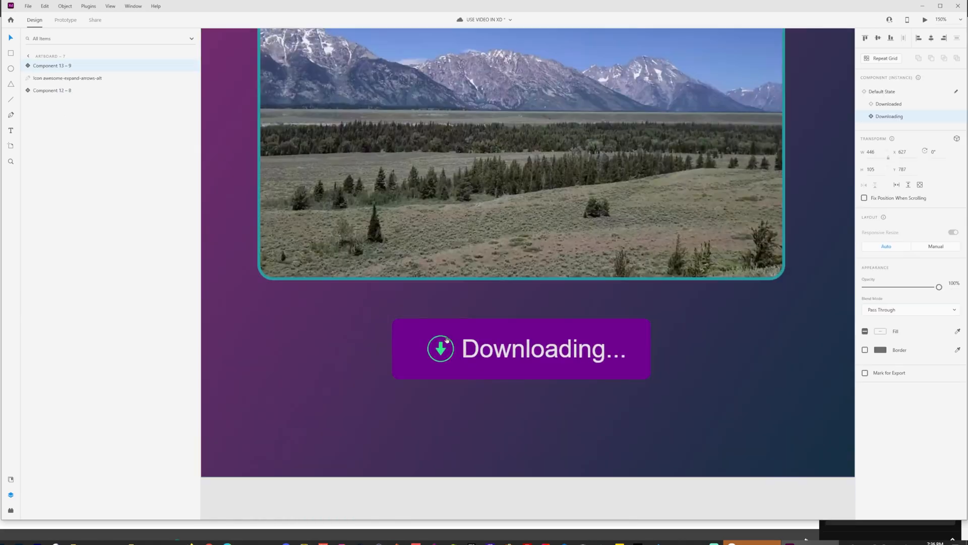
{"action": "left_click", "coordinate": [444, 349]}
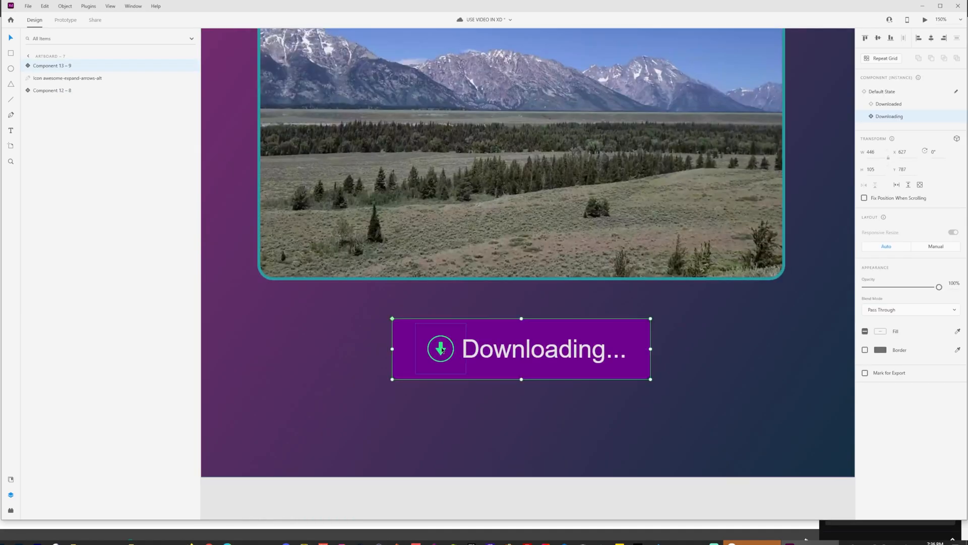
{"action": "double_click", "coordinate": [441, 348]}
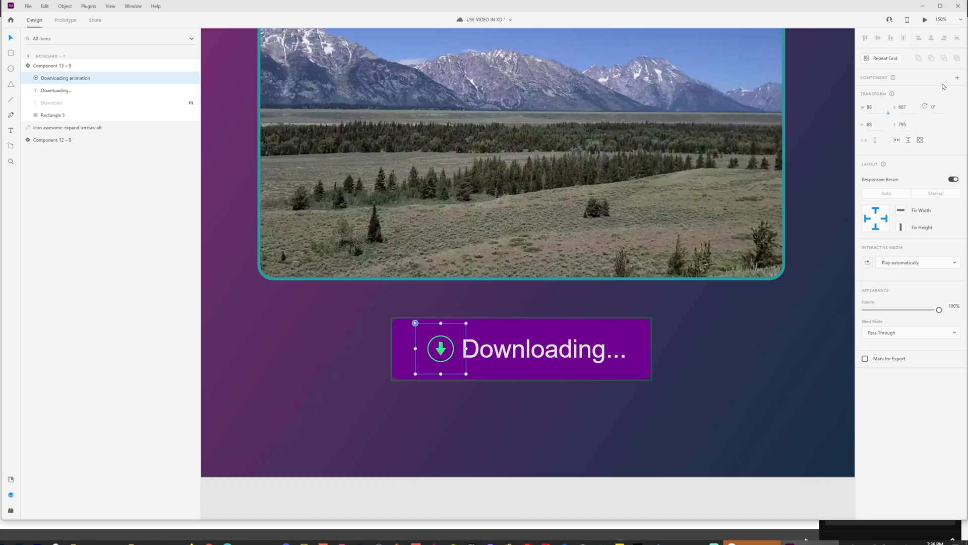
{"action": "left_click", "coordinate": [65, 21]}
{"action": "key", "text": "ctrl+1"}
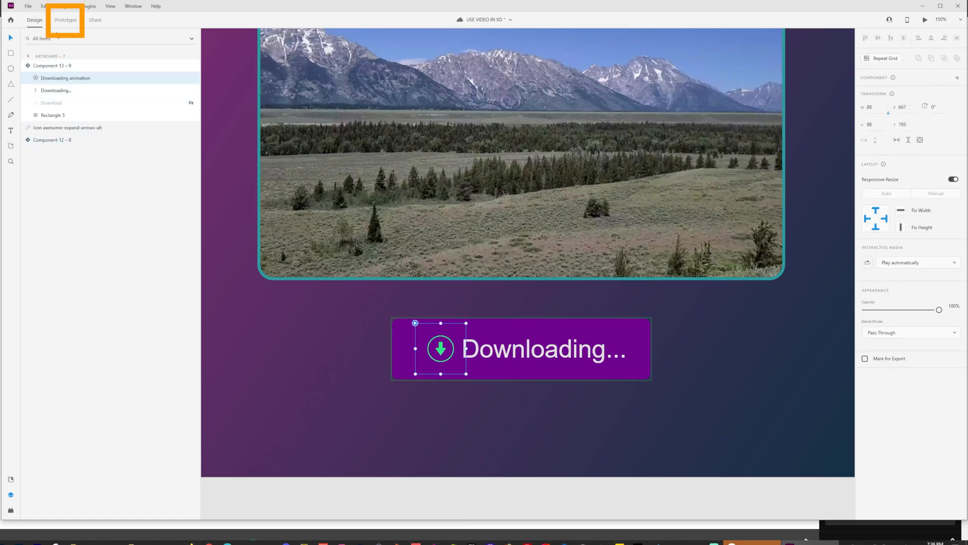
{"action": "left_click", "coordinate": [64, 22]}
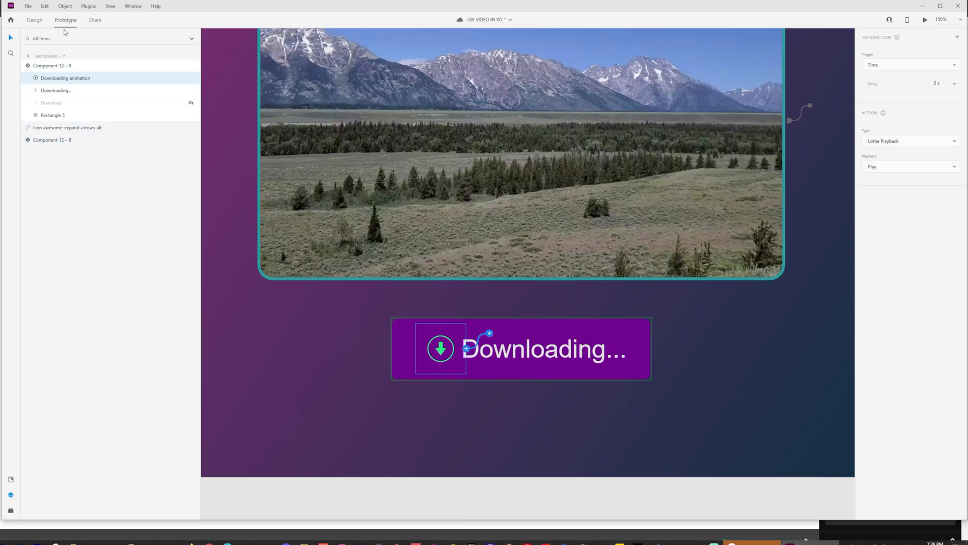
{"action": "left_click", "coordinate": [909, 66]}
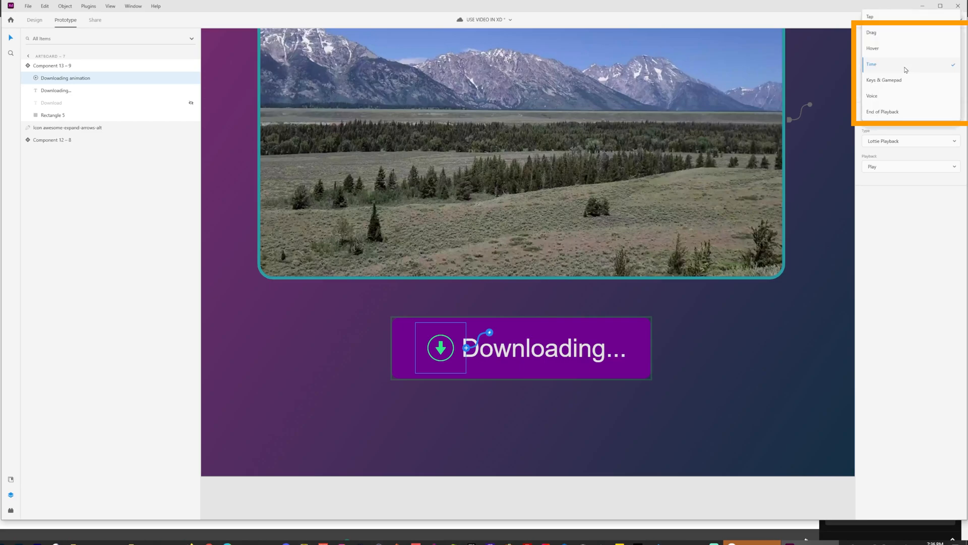
{"action": "left_click", "coordinate": [888, 113]}
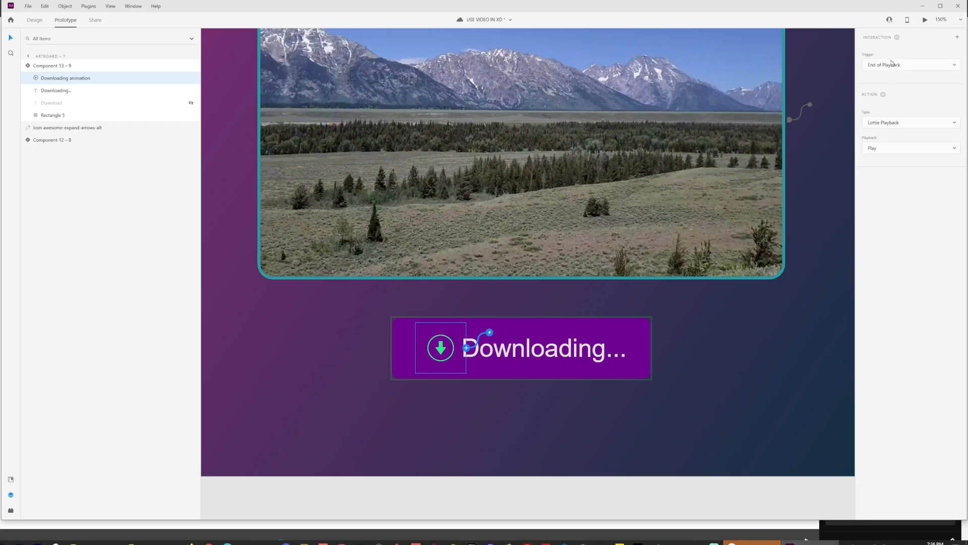
- Set the end-of-playback action of the Downloading animation to Auto-Animate, with the artboard showing the Downloaded button as its destination
{"action": "left_click", "coordinate": [879, 123]}
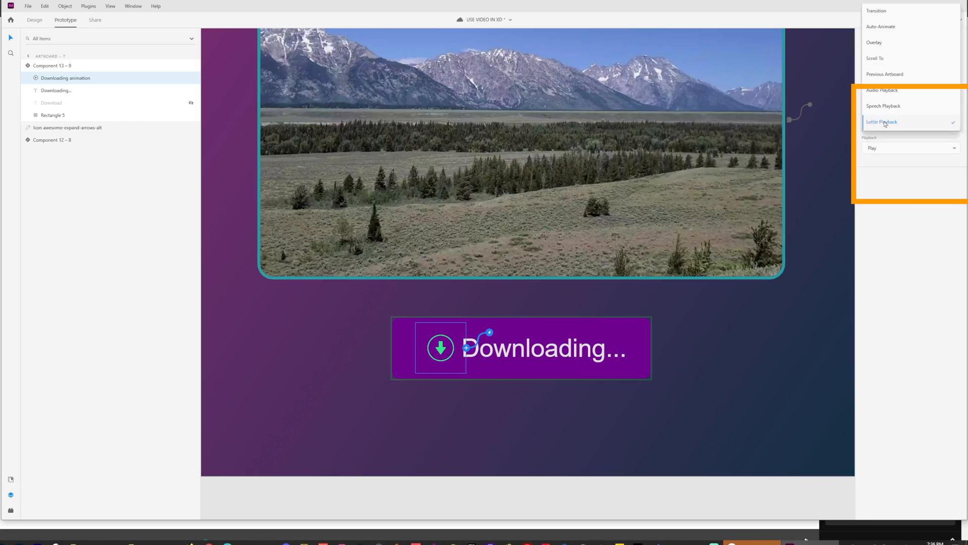
{"action": "left_click", "coordinate": [888, 28]}
{"action": "left_click", "coordinate": [898, 148]}
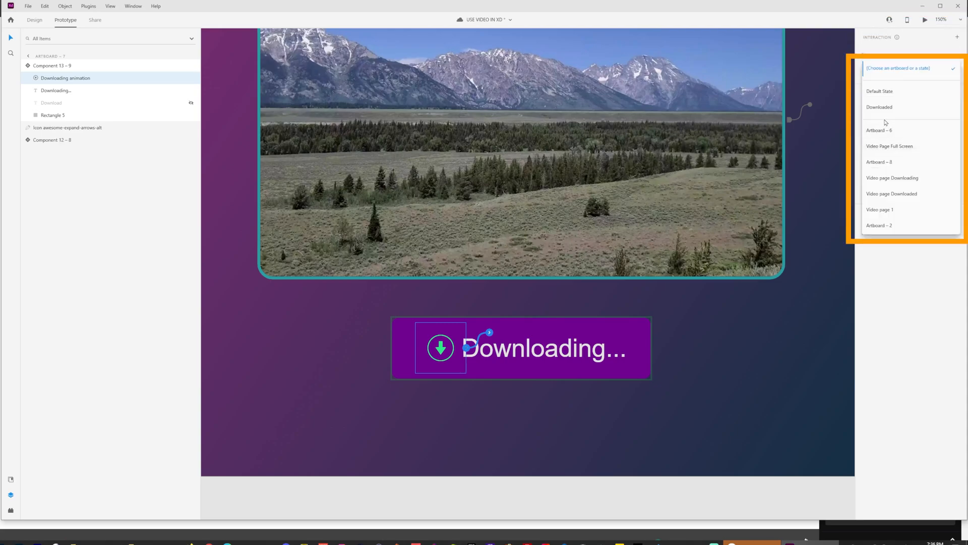
{"action": "left_click", "coordinate": [900, 194]}
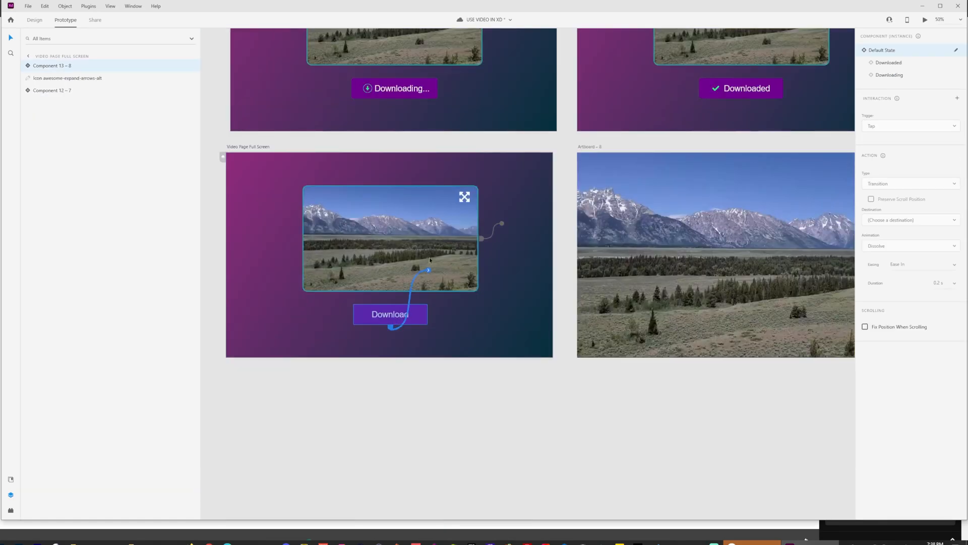
- Link the Download button on the Video Page Full Screen artboard to Artboard – 7 with a Tap trigger and Auto-Animate
{"action": "left_click_drag", "start_coordinate": [429, 259], "coordinate": [404, 218]}
{"action": "scroll", "coordinate": [435, 211], "scroll_direction": "down", "scroll_amount": 2}
{"action": "scroll", "coordinate": [450, 217], "scroll_direction": "up", "scroll_amount": 2}
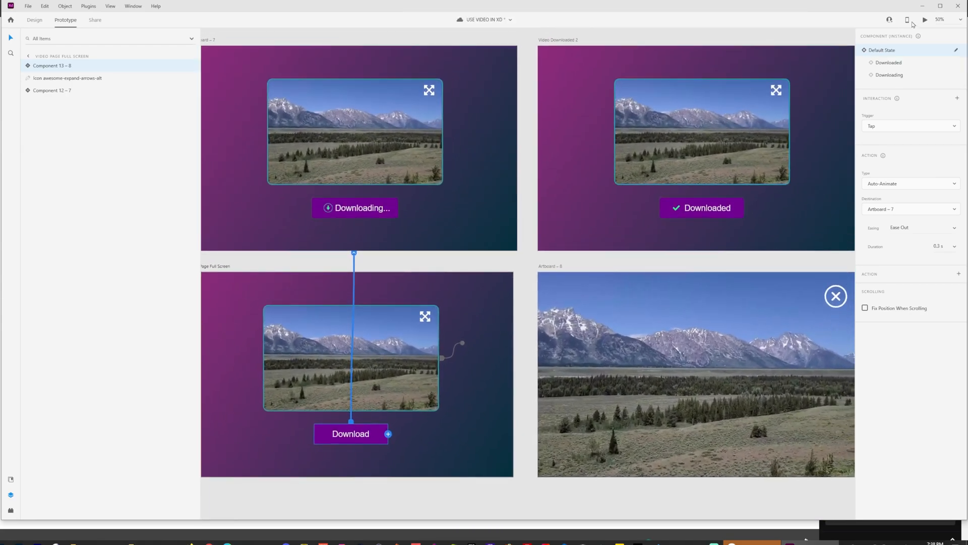
- Preview the prototype and test the Download button
{"action": "left_click", "coordinate": [925, 20]}
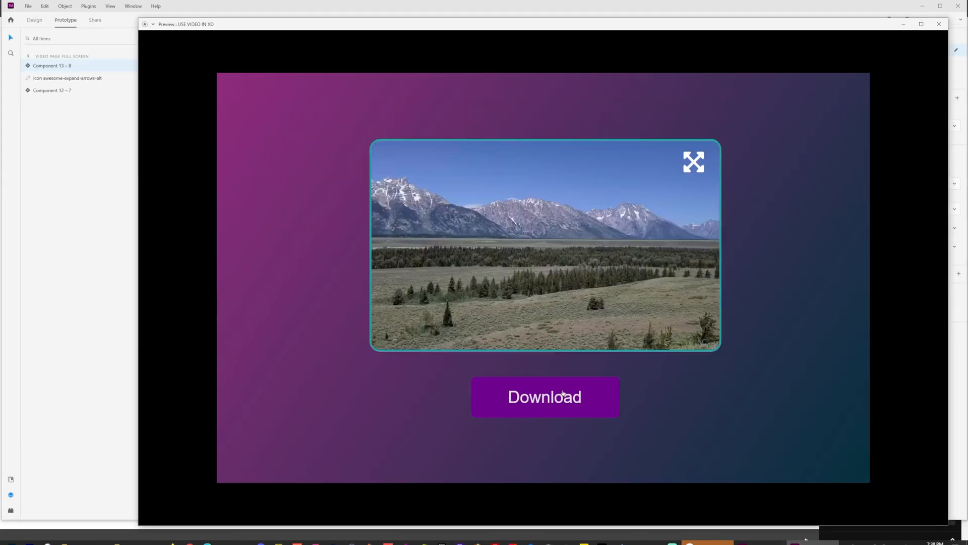
{"action": "left_click", "coordinate": [562, 395]}
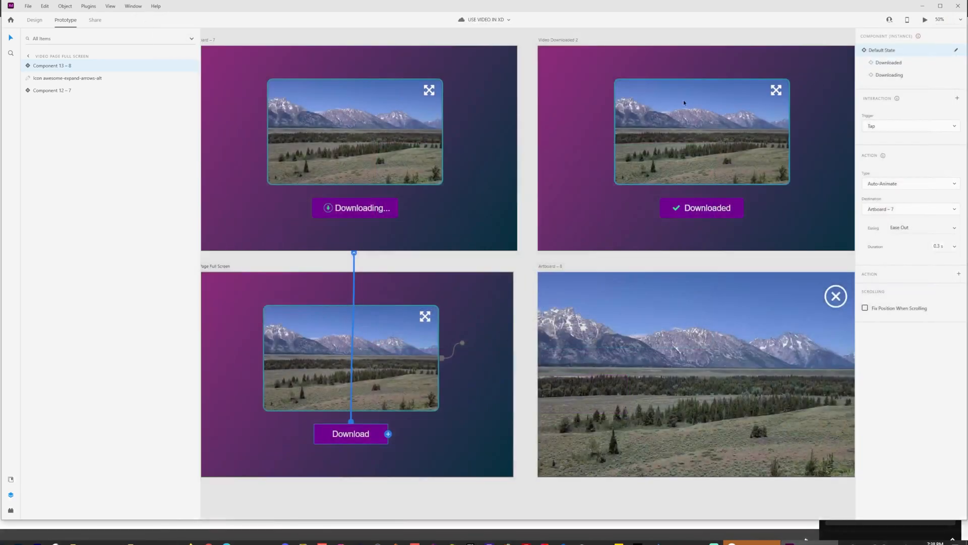
- In Design mode, change the Interactive Media playback option of the Downloading animation layer on Artboard – 7
{"action": "left_click_drag", "start_coordinate": [307, 192], "coordinate": [363, 238]}
{"action": "left_click_drag", "start_coordinate": [494, 190], "coordinate": [489, 270]}
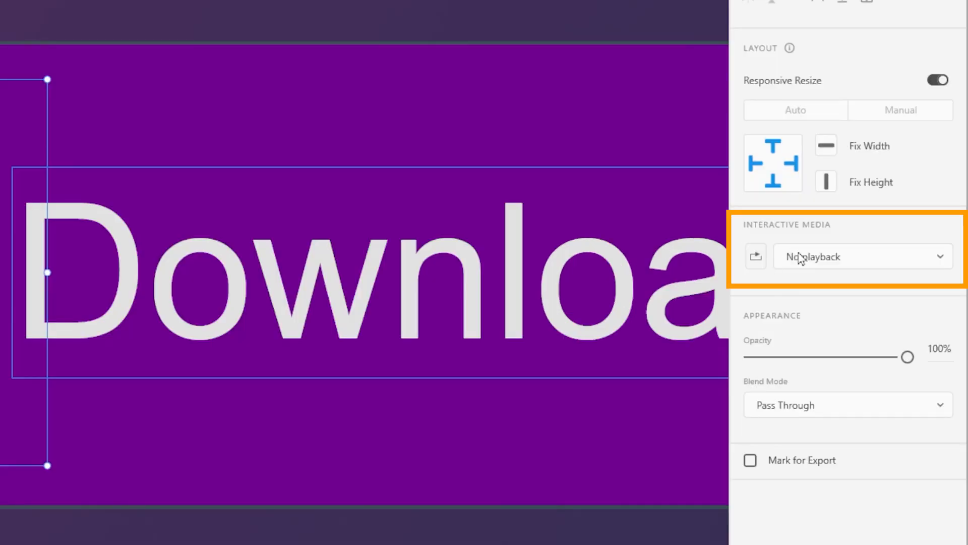
{"action": "left_click", "coordinate": [800, 257]}
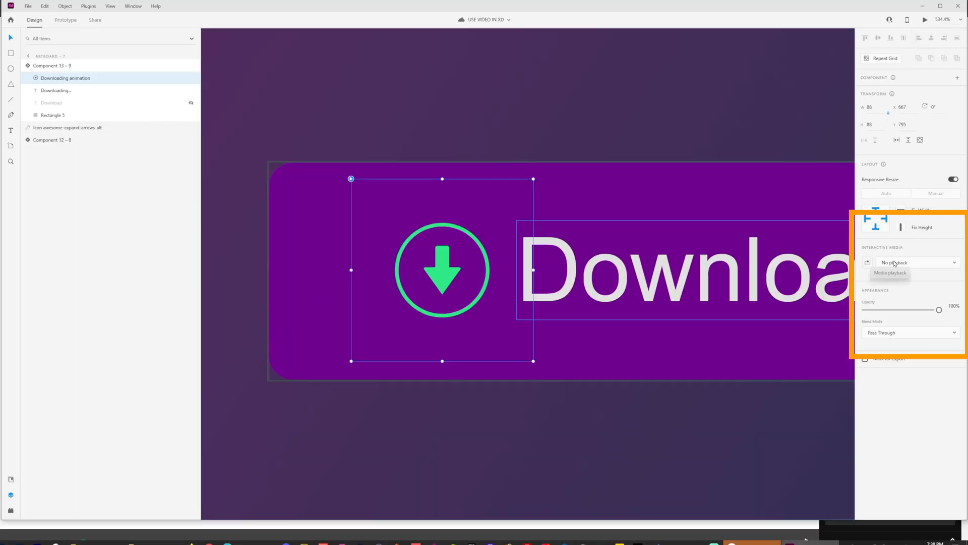
{"action": "left_click", "coordinate": [781, 237]}
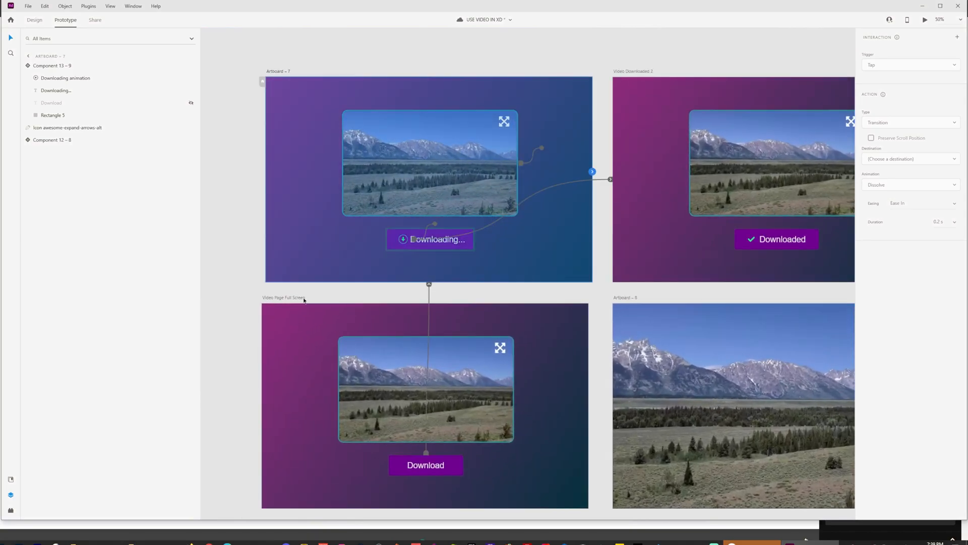
- Preview the prototype from the Video Page Full Screen artboard, test the Download button through to the Downloaded page, and close the preview
{"action": "left_click", "coordinate": [304, 299]}
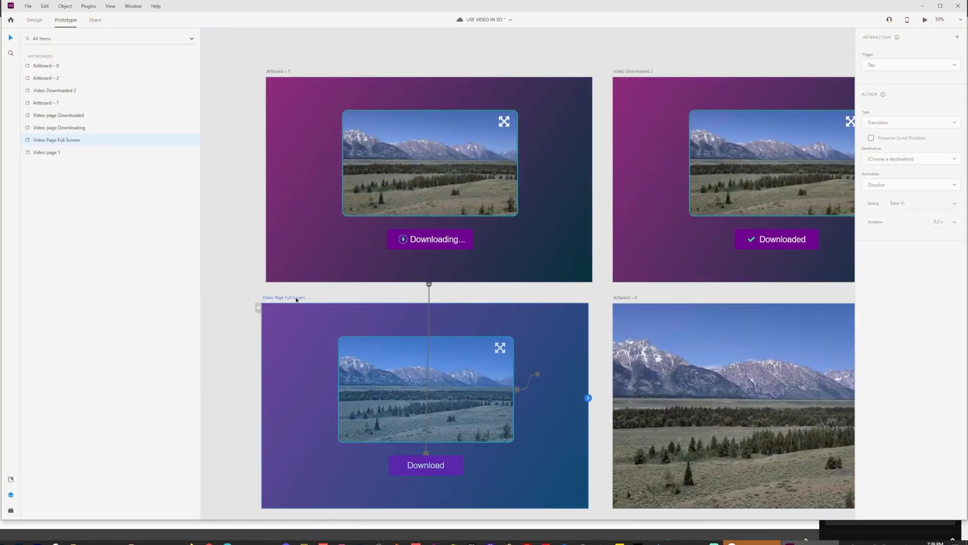
{"action": "left_click", "coordinate": [927, 21]}
{"action": "left_click", "coordinate": [537, 367]}
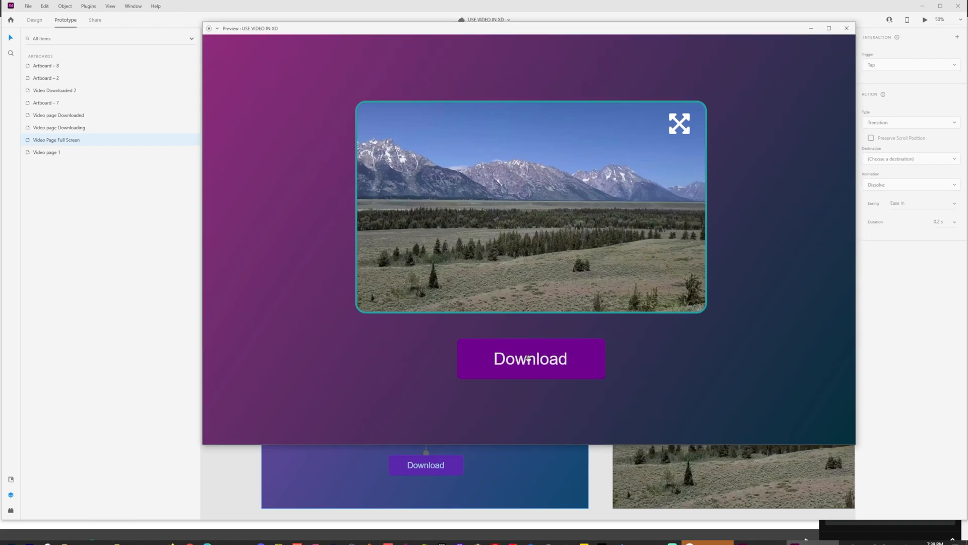
{"action": "left_click", "coordinate": [529, 359]}
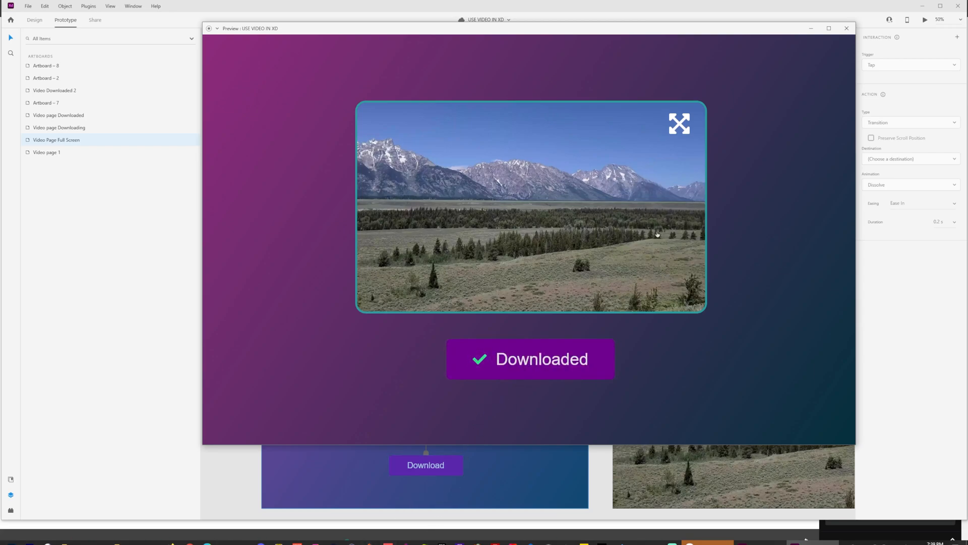
{"action": "left_click", "coordinate": [846, 28]}
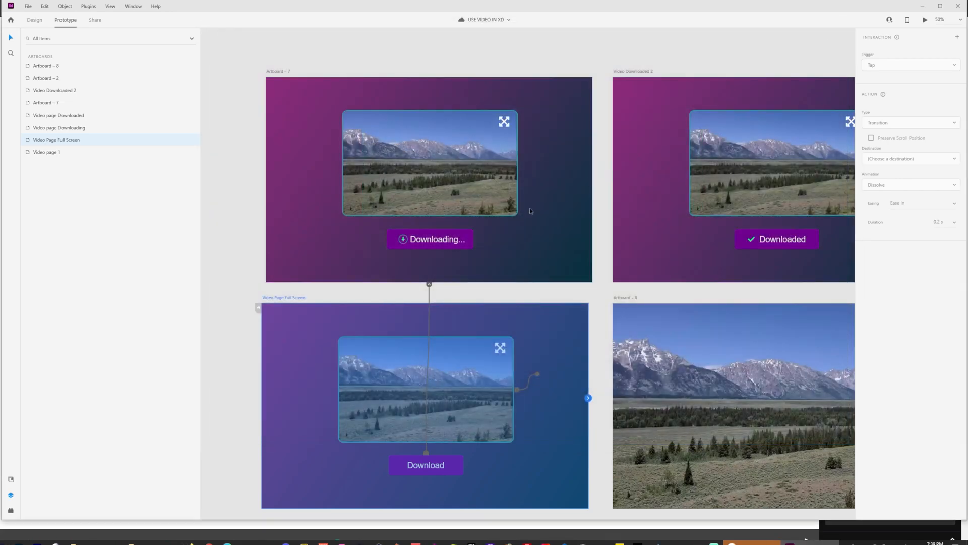
{"action": "left_click", "coordinate": [430, 239]}
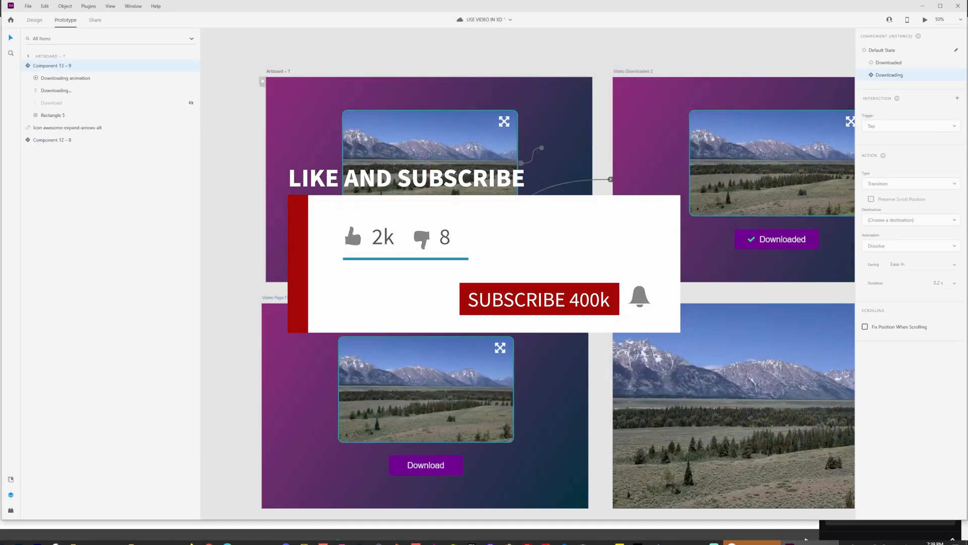
{"action": "left_click", "coordinate": [504, 252]}
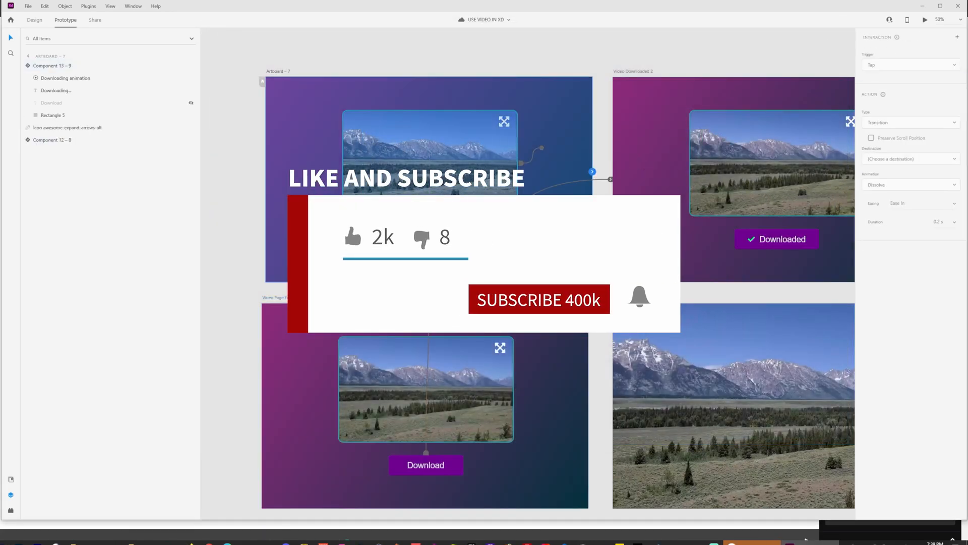
{"action": "left_click", "coordinate": [429, 239]}
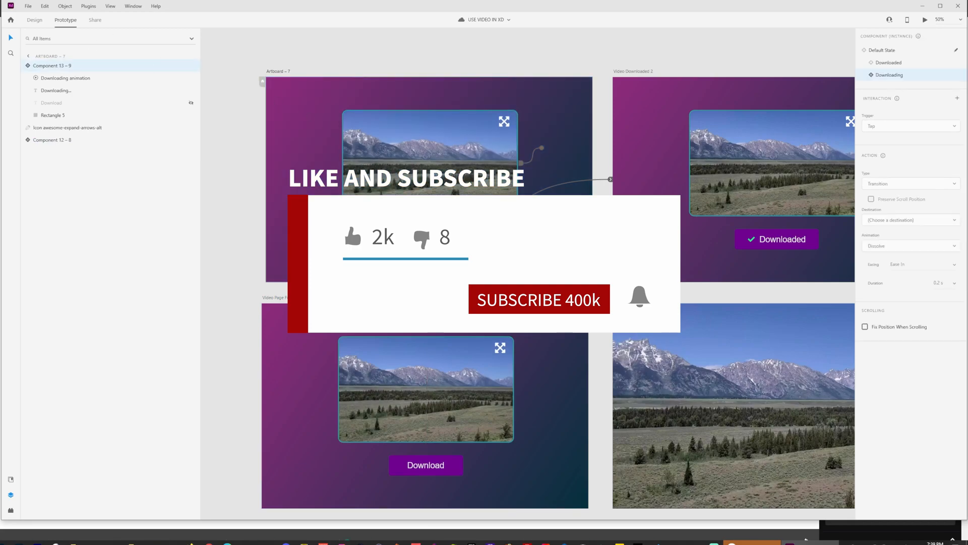
{"action": "left_click", "coordinate": [504, 252]}
{"action": "left_click", "coordinate": [429, 239]}
{"action": "double_click", "coordinate": [403, 239]}
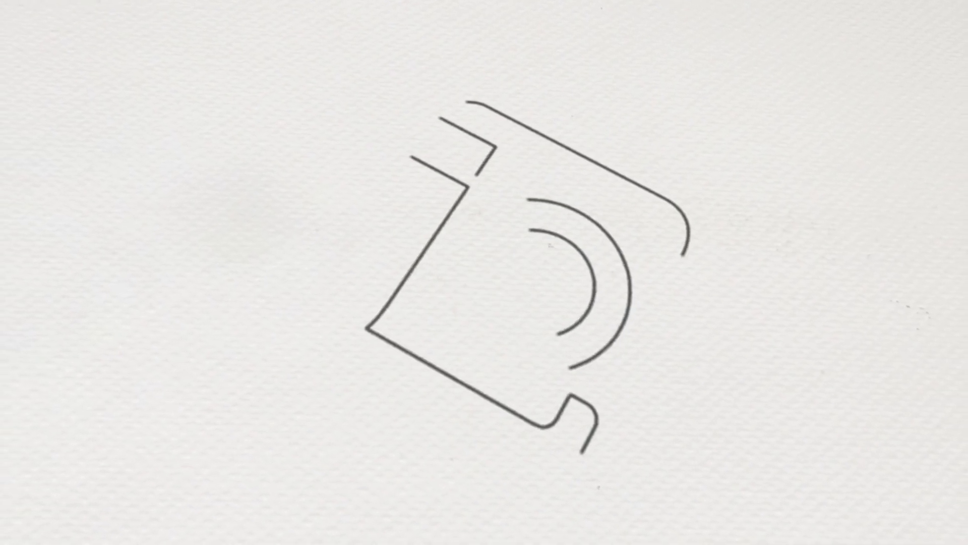